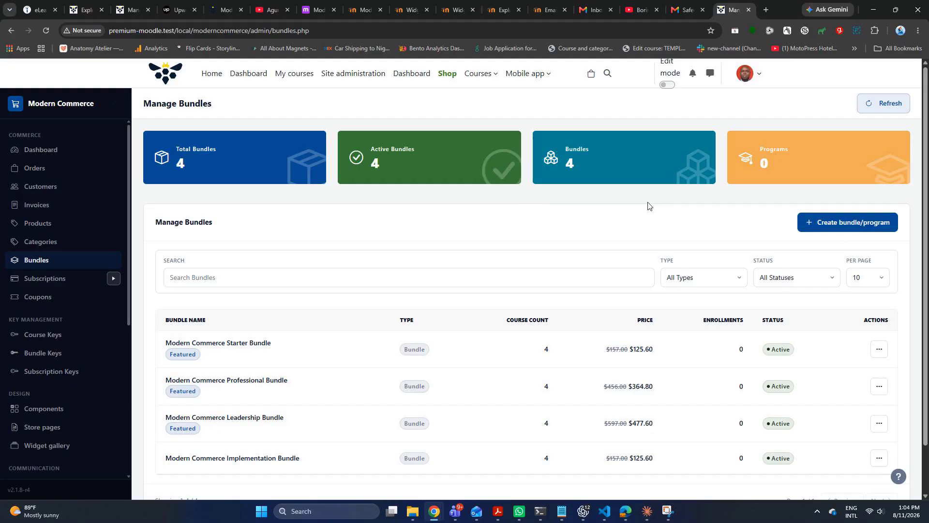
Step: Start a new bundle/program and upload the prepared bundle cover picture as its image
{"action": "left_click", "coordinate": [847, 224]}
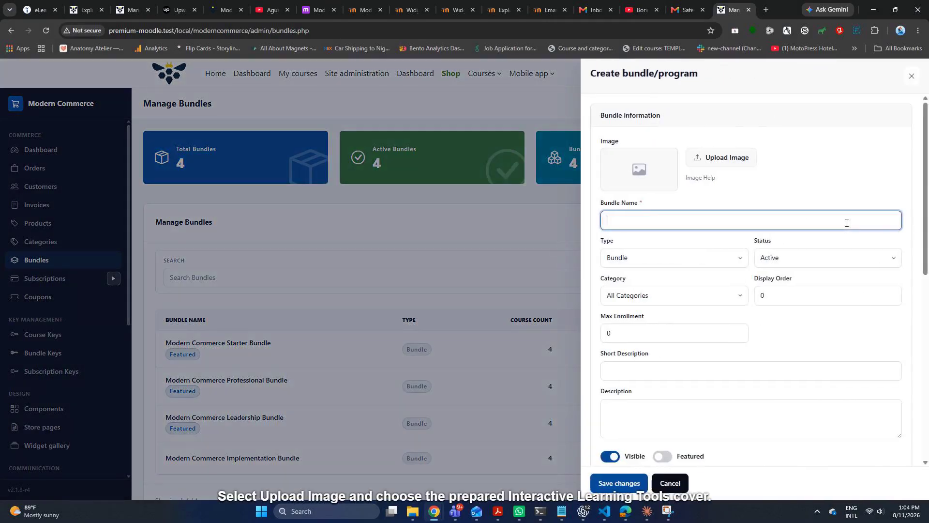
{"action": "left_click", "coordinate": [721, 160]}
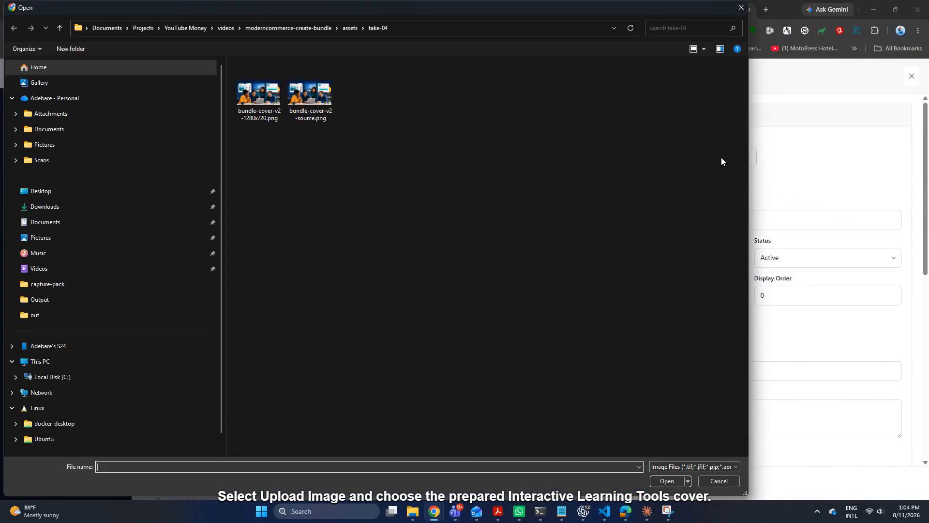
{"action": "key", "text": "ctrl+v"}
{"action": "key", "text": "Return"}
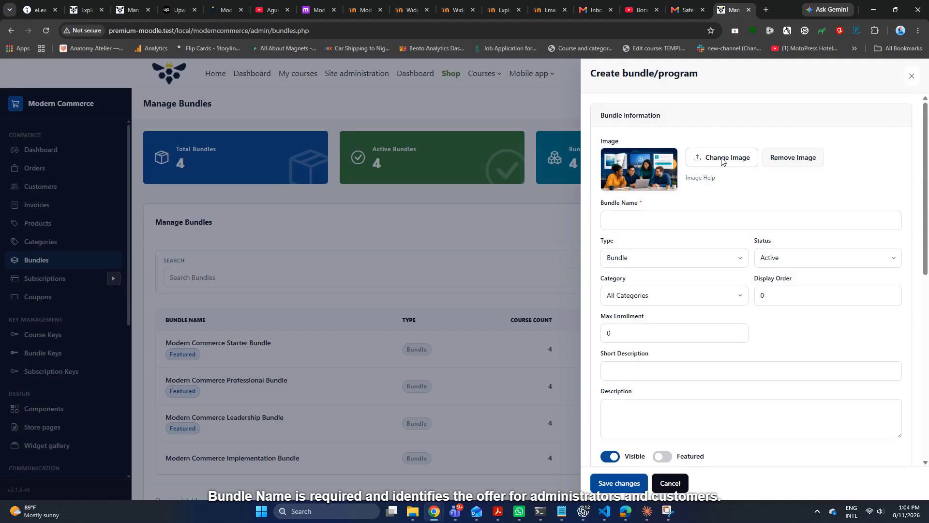
Step: Name the bundle "Interactive Learning Tools Bundle" and set its status to Draft
{"action": "left_click", "coordinate": [736, 220]}
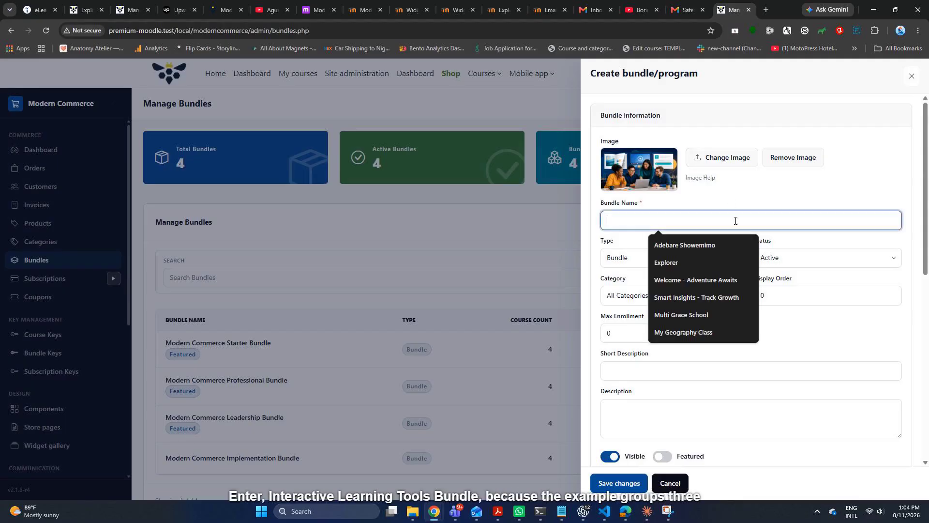
{"action": "type", "text": "Interactive Le"}
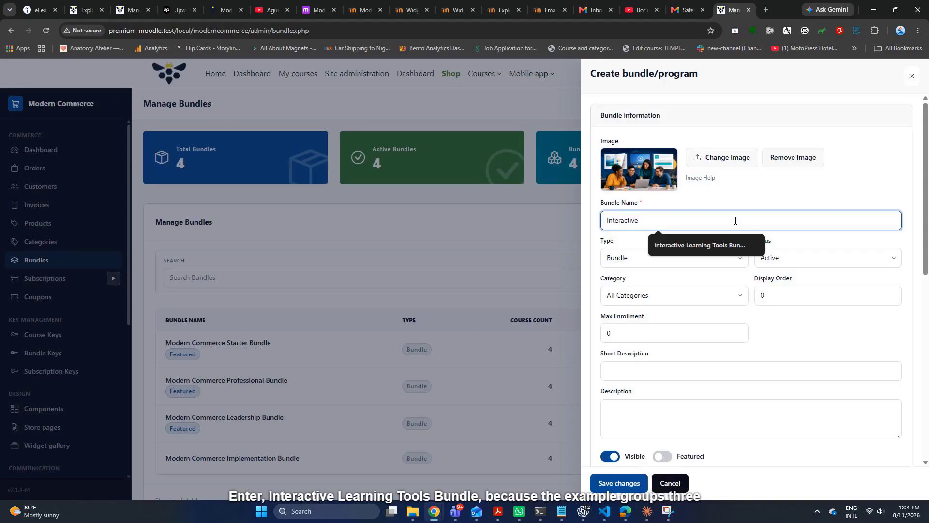
{"action": "type", "text": "arning Tools Bundle"}
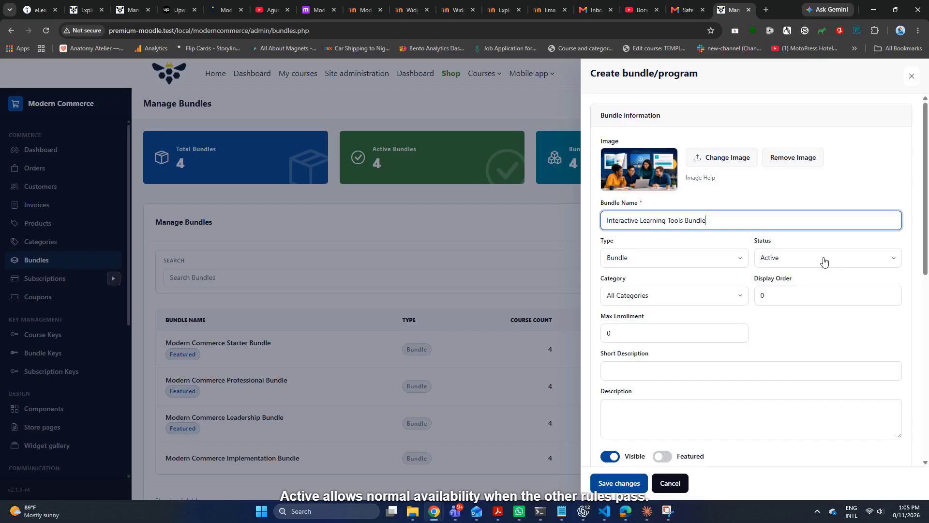
{"action": "left_click", "coordinate": [829, 261]}
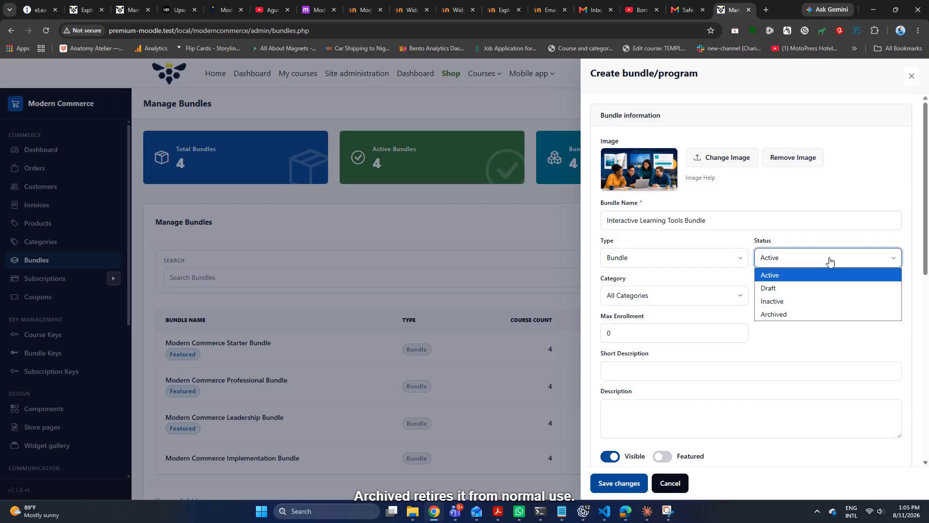
{"action": "key", "text": "Down"}
{"action": "key", "text": "Return"}
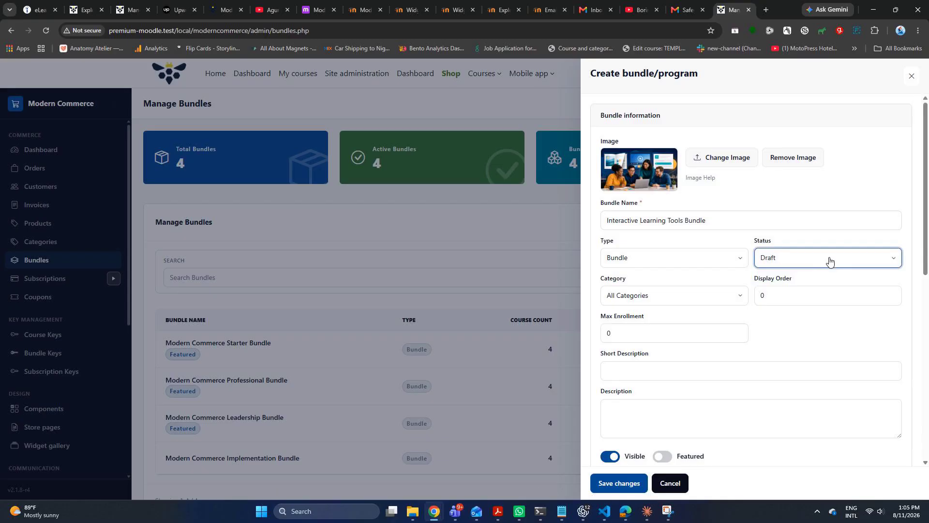
Step: Assign the bundle to the Demo Bundles category and set its display order to 20
{"action": "left_click", "coordinate": [675, 300]}
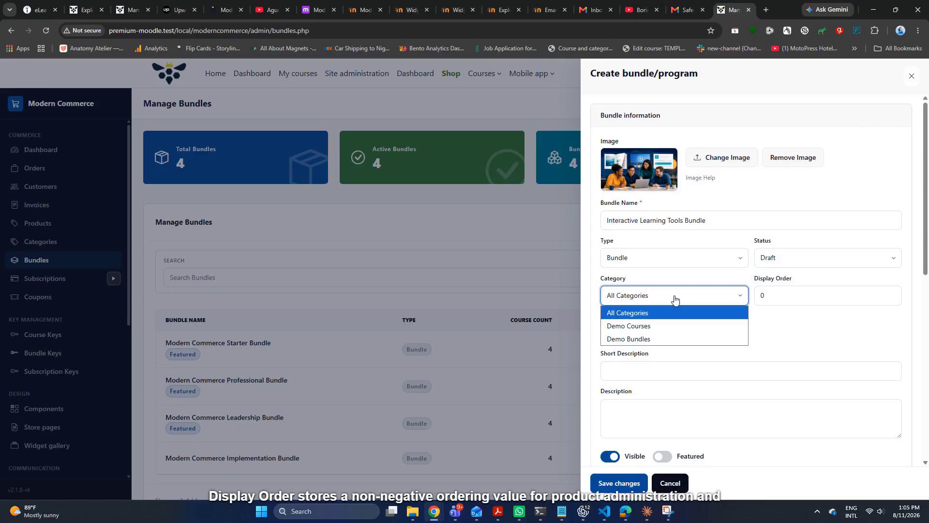
{"action": "key", "text": "Down"}
{"action": "key", "text": "Down"}
{"action": "key", "text": "Return"}
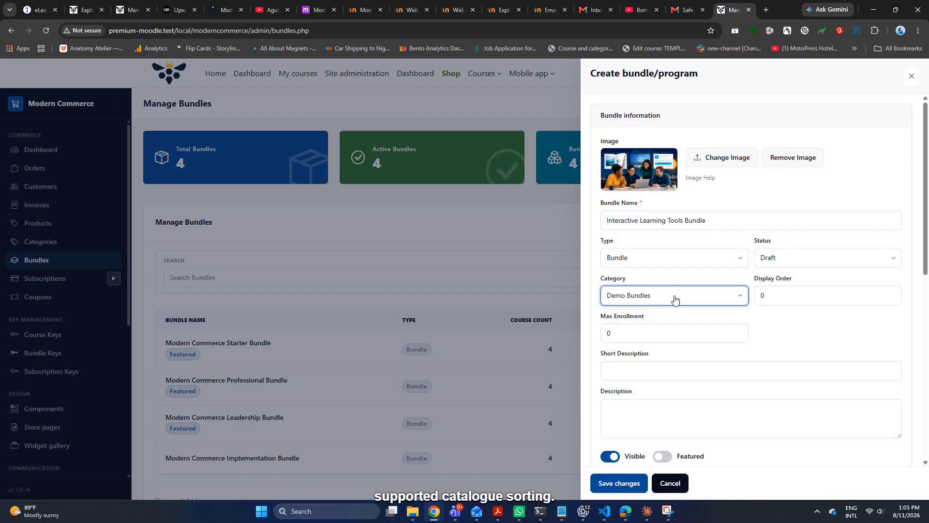
{"action": "left_click", "coordinate": [825, 296]}
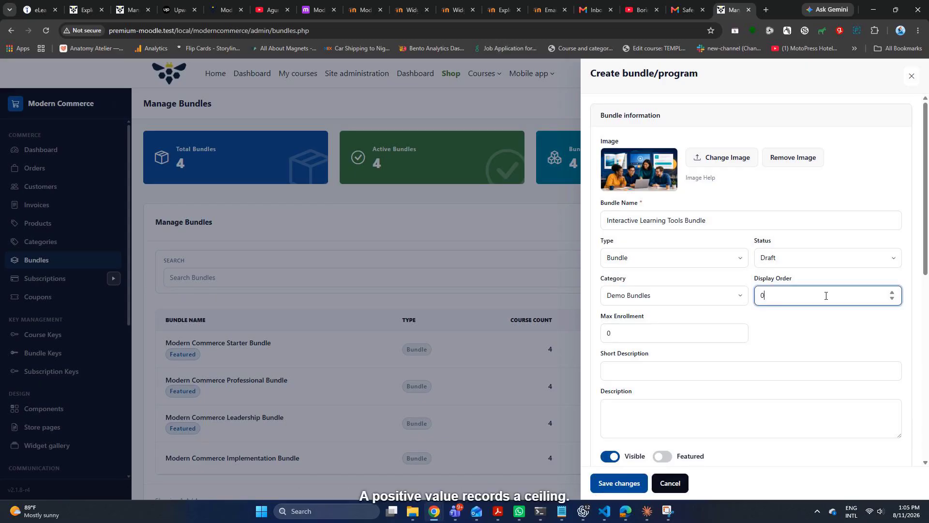
{"action": "type", "text": "2"}
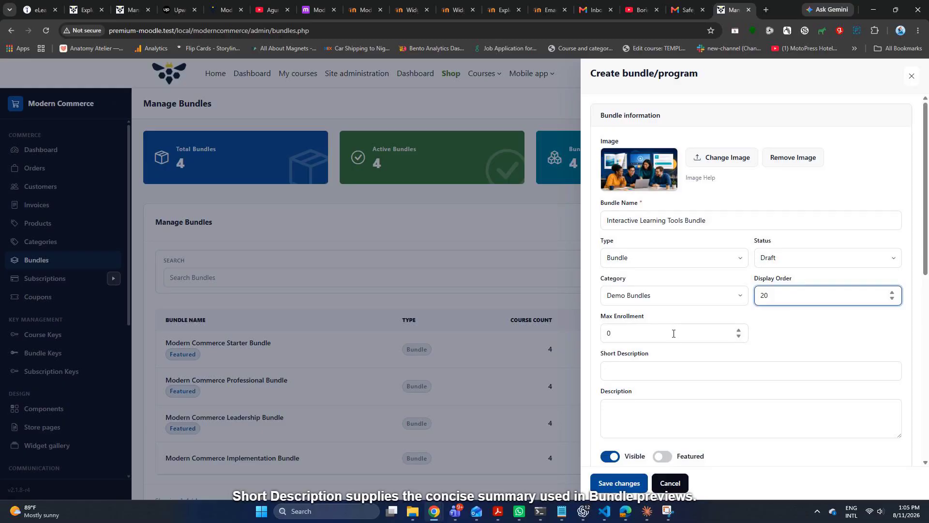
Step: Enter the short description "A practical collection of interactive learning-media courses."
{"action": "left_click", "coordinate": [731, 371]}
{"action": "type", "text": "A "}
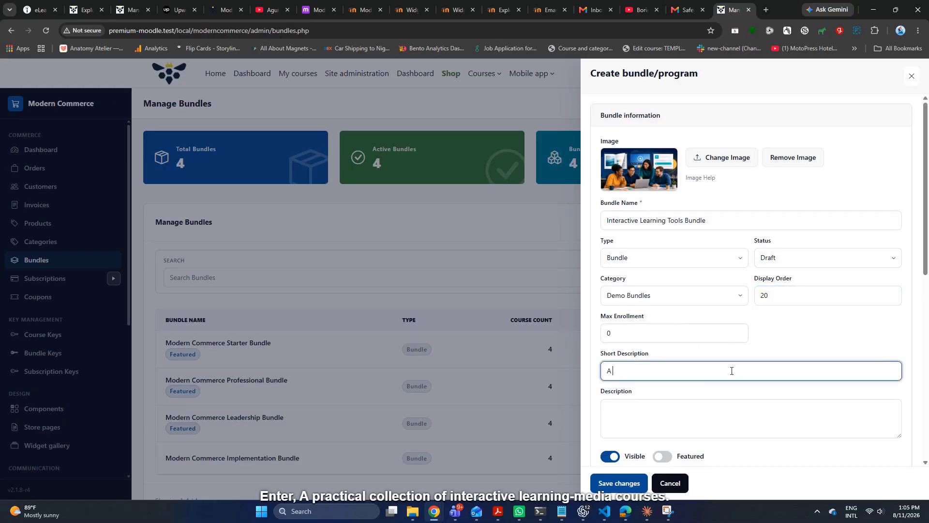
{"action": "type", "text": "practical collection of interactive learning-media c"}
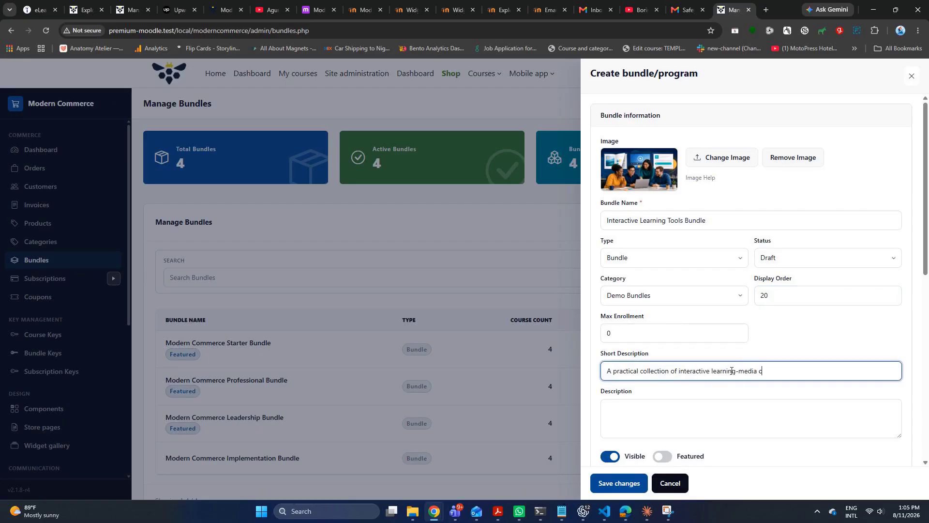
{"action": "key", "text": "BackSpace"}
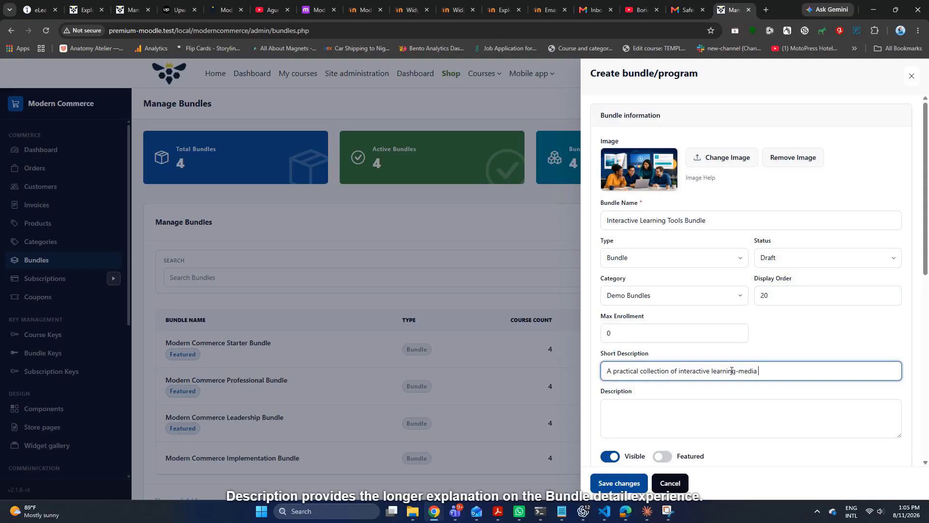
{"action": "type", "text": "courses."}
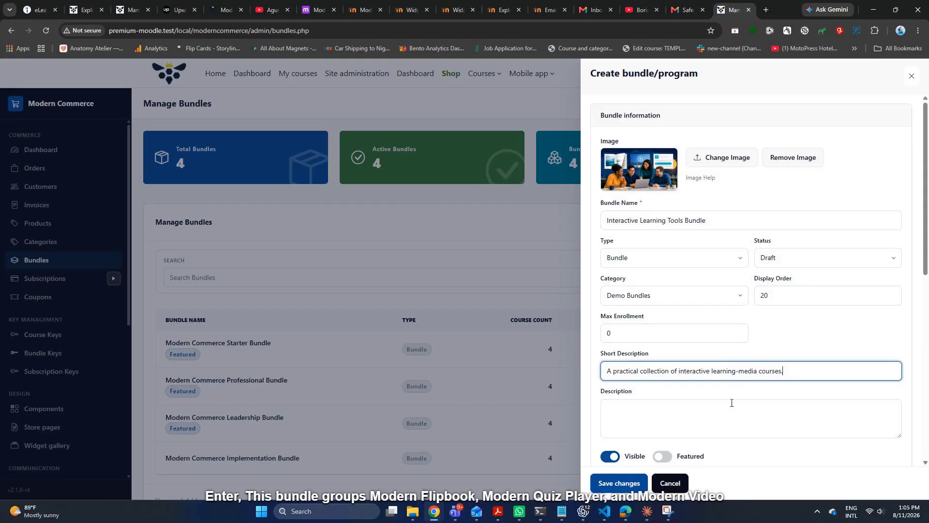
Step: Enter the full description "This bundle groups Modern Flipbook, Modern Quiz Player, and Modern Video Player into one learning offer."
{"action": "left_click", "coordinate": [731, 419]}
{"action": "type", "text": "This bundle groups"}
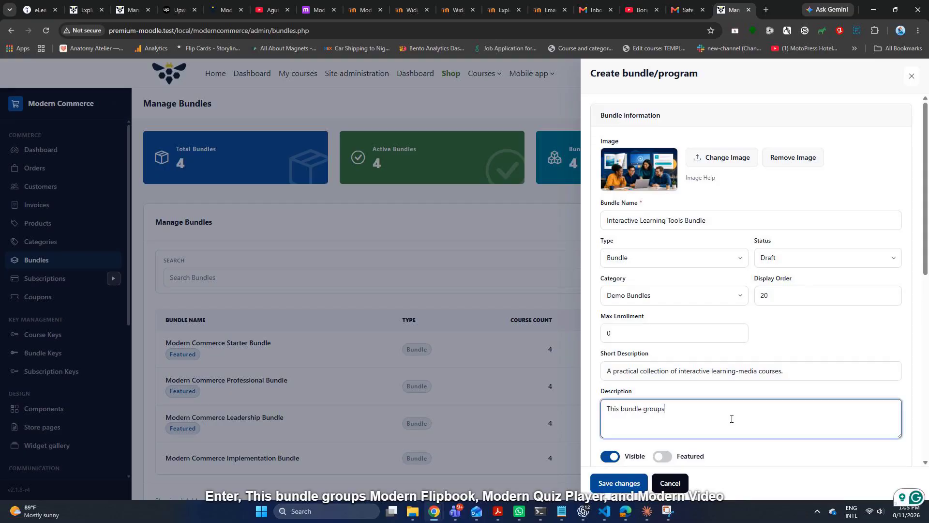
{"action": "type", "text": " Modern Flipbook, Modern Quiz Player, and Modern Video Player into one lea"}
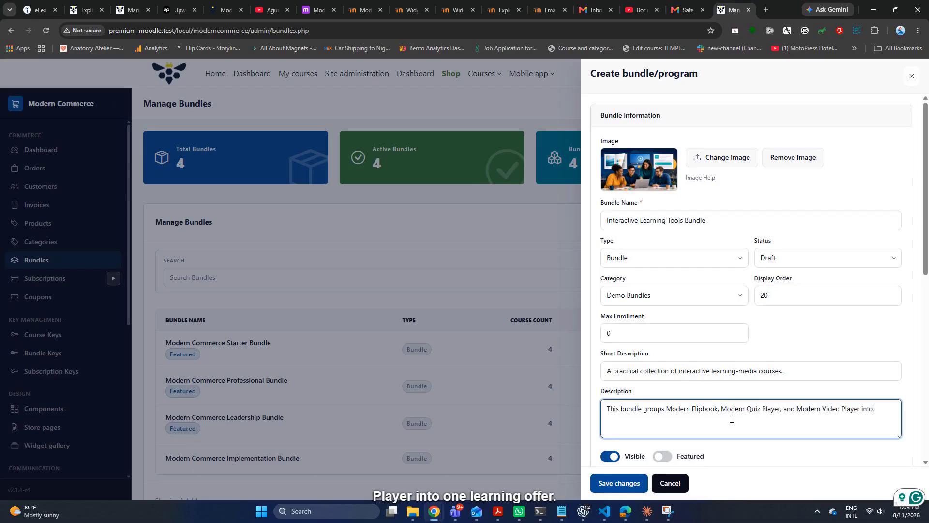
{"action": "type", "text": "rning"}
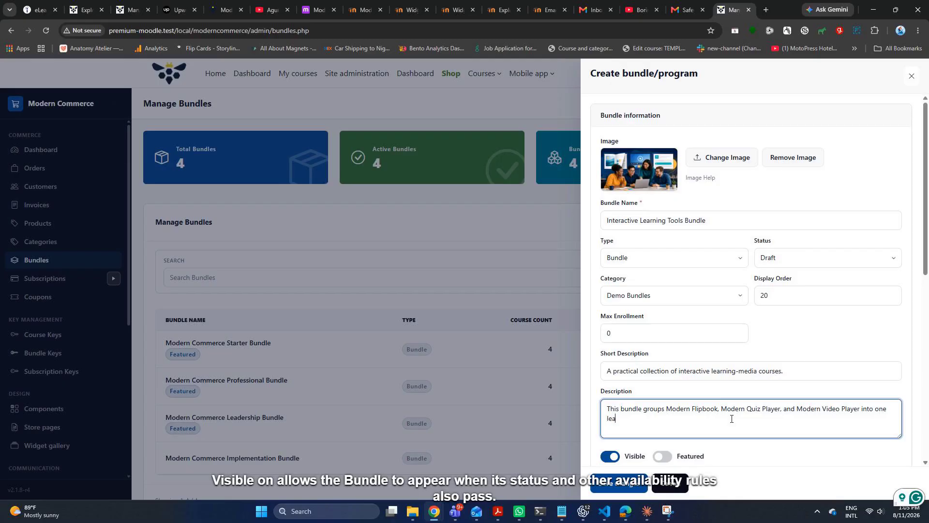
{"action": "type", "text": "rning offer."}
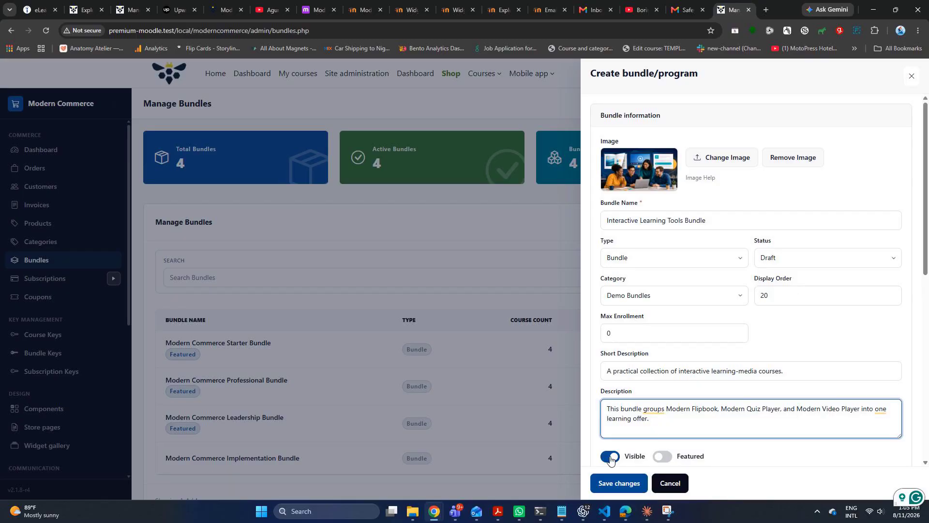
Step: Set the bundle's regular price to $129 in the pricing settings
{"action": "scroll", "coordinate": [891, 416], "scroll_direction": "down", "scroll_amount": 5}
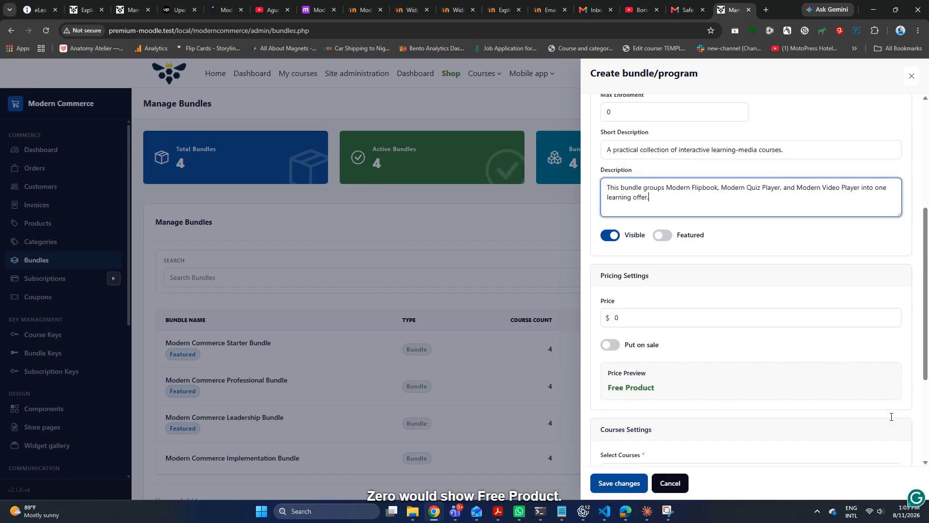
{"action": "scroll", "coordinate": [892, 416], "scroll_direction": "down", "scroll_amount": 4}
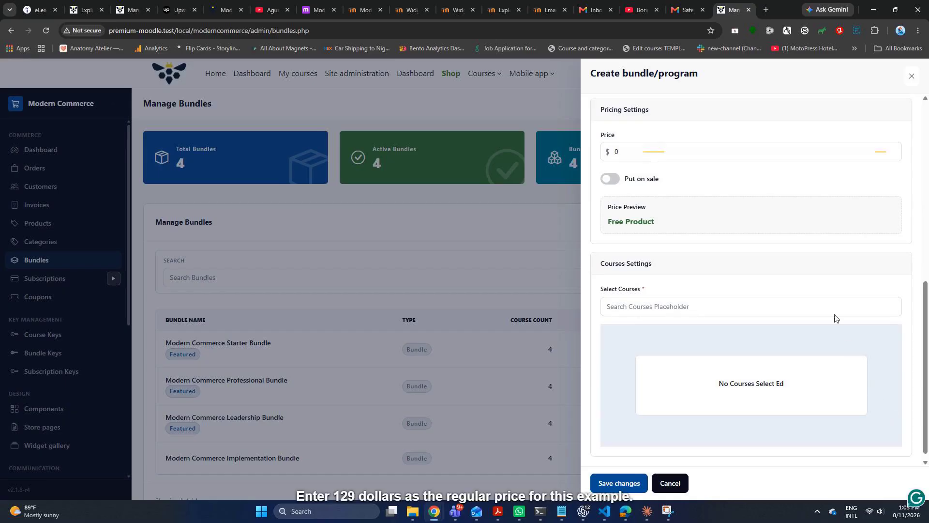
{"action": "left_click", "coordinate": [745, 151]}
{"action": "key", "text": "BackSpace"}
{"action": "type", "text": "12"}
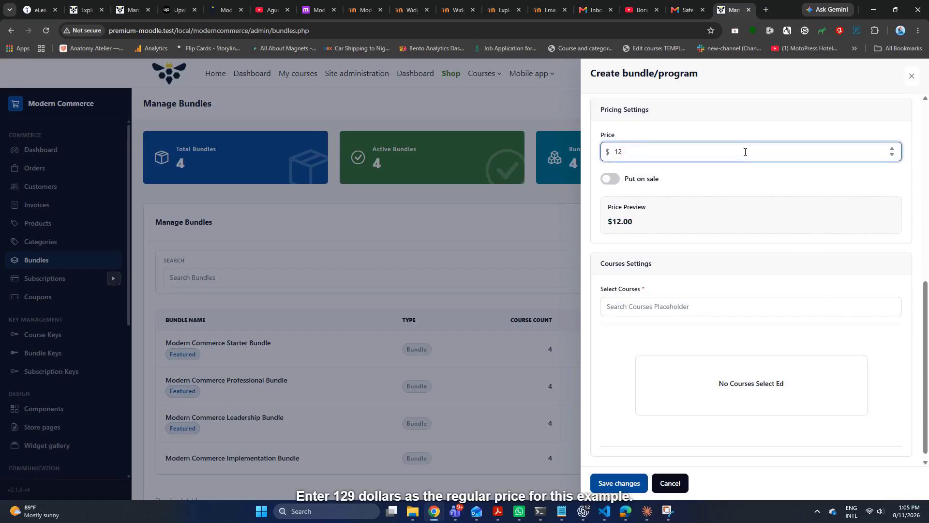
{"action": "type", "text": "9"}
{"action": "key", "text": "ctrl+a"}
{"action": "type", "text": "0"}
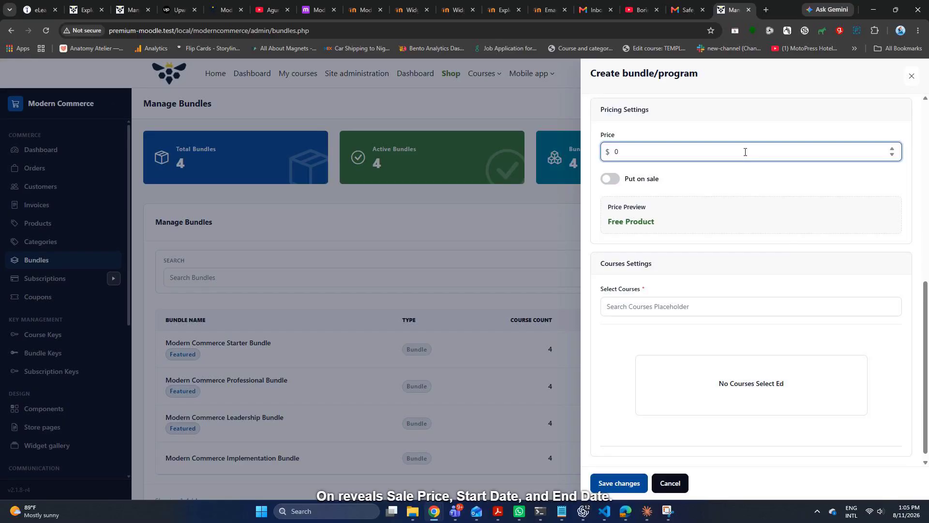
{"action": "key", "text": "BackSpace"}
{"action": "type", "text": "129"}
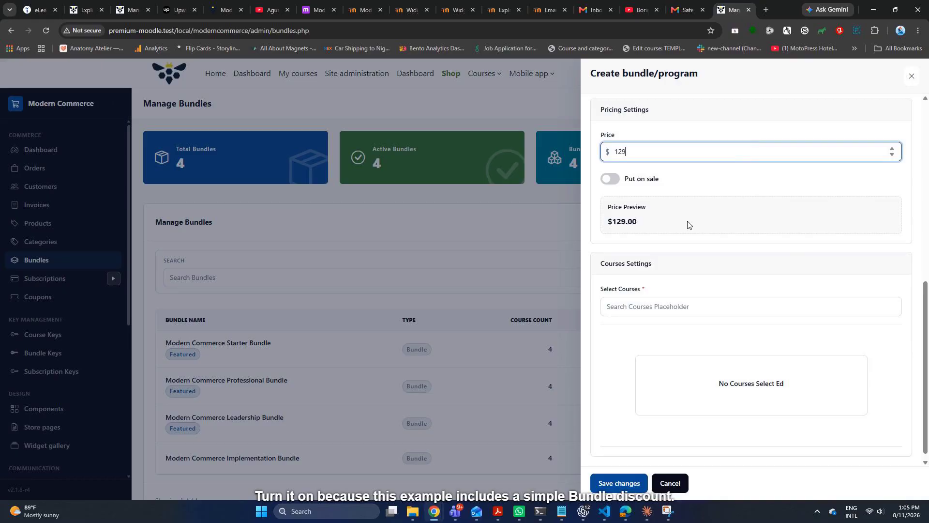
Step: Put the bundle on sale with a sale price of $99
{"action": "left_click", "coordinate": [610, 180]}
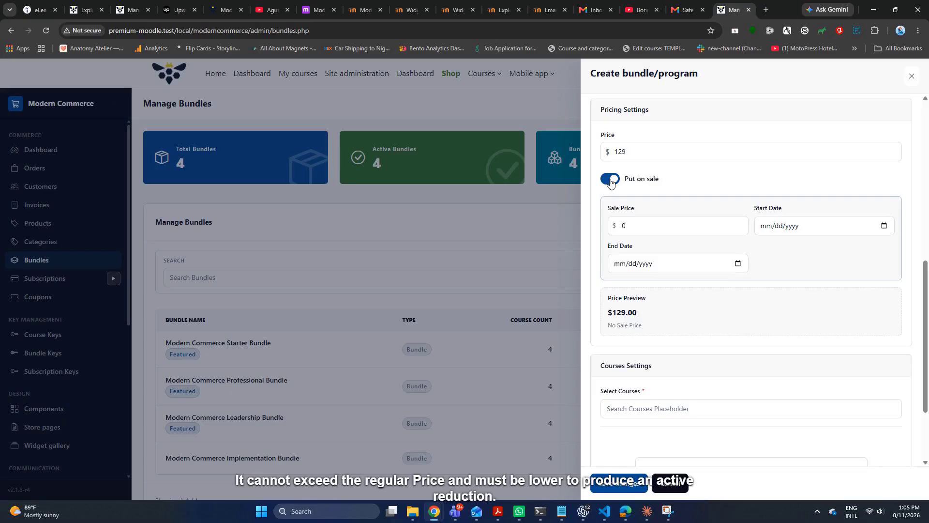
{"action": "left_click", "coordinate": [673, 226]}
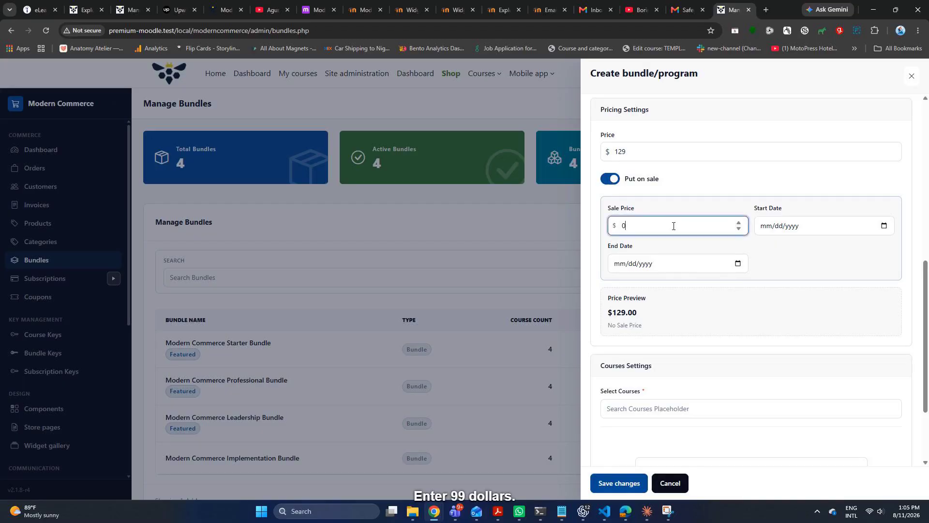
{"action": "type", "text": "99"}
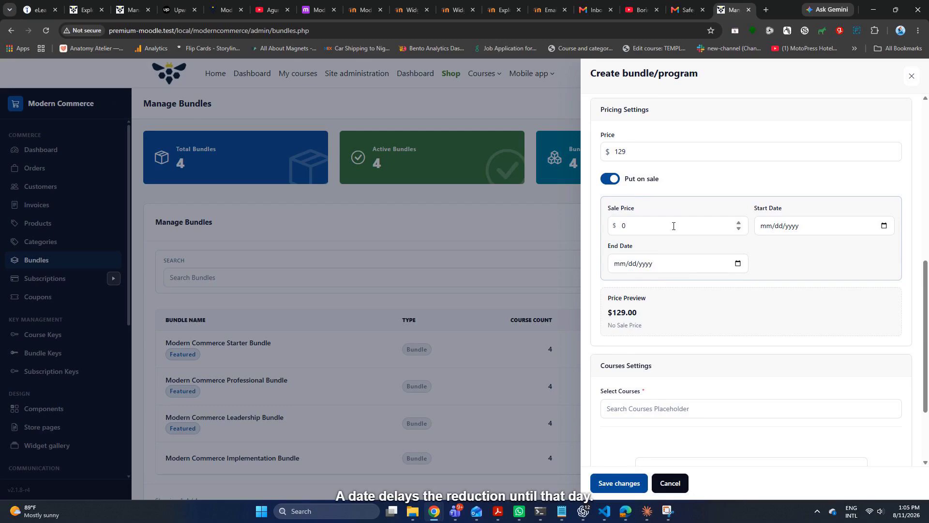
{"action": "left_click", "coordinate": [673, 226]}
{"action": "type", "text": "99"}
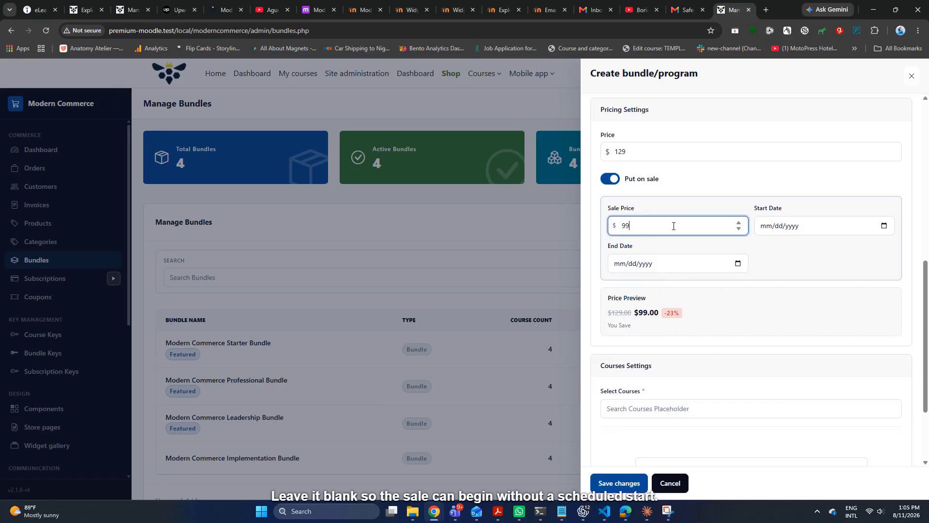
{"action": "key", "text": "BackSpace"}
{"action": "key", "text": "BackSpace"}
{"action": "type", "text": "0"}
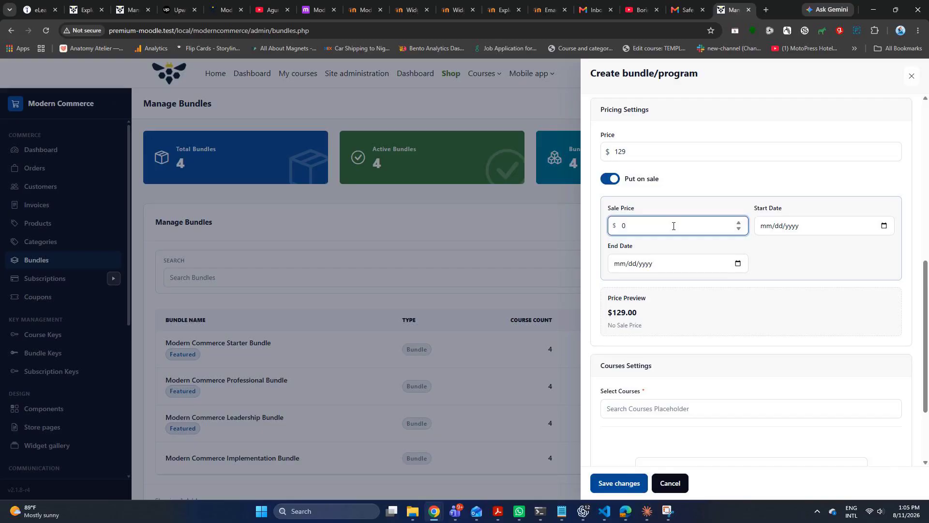
{"action": "key", "text": "BackSpace"}
{"action": "type", "text": "99"}
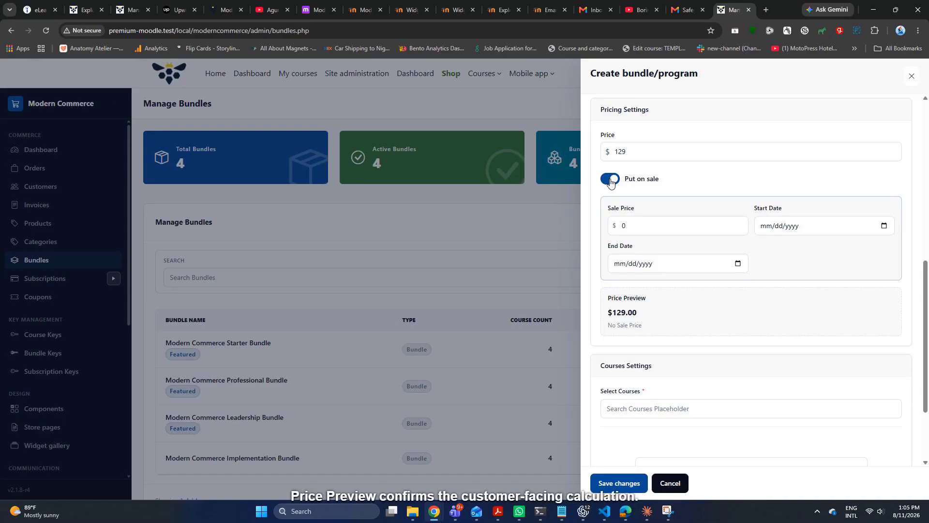
{"action": "left_click", "coordinate": [673, 226]}
{"action": "key", "text": "BackSpace"}
{"action": "type", "text": "99"}
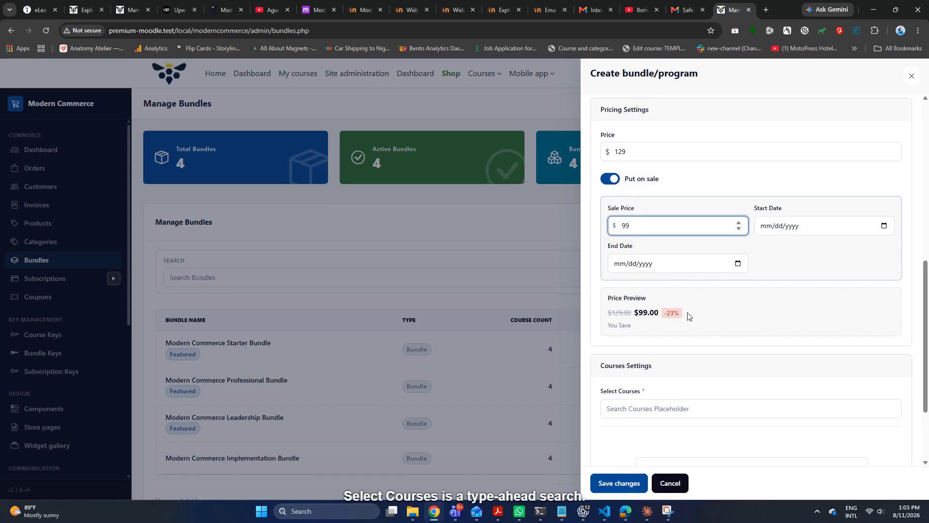
Step: Search the bundle's course selection for Modern Flipbook and add that course
{"action": "left_click", "coordinate": [741, 409]}
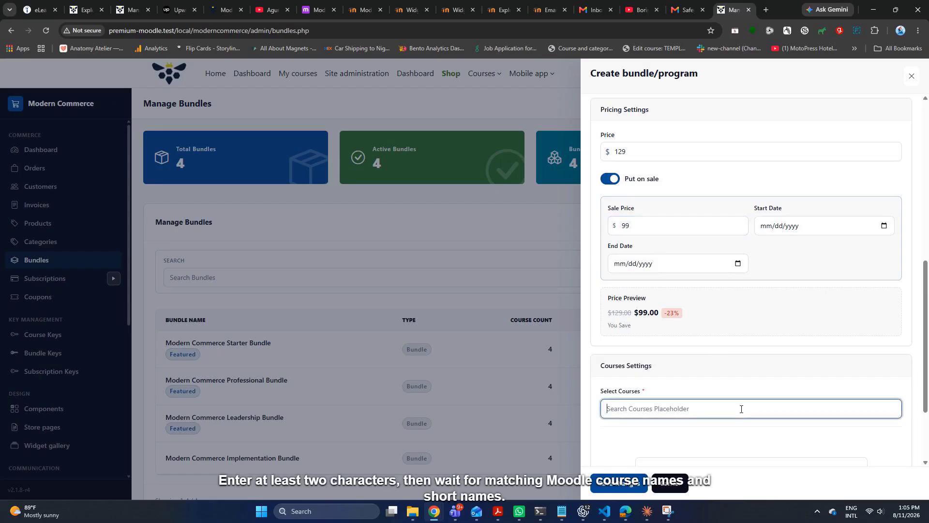
{"action": "type", "text": "Modern Flipbook"}
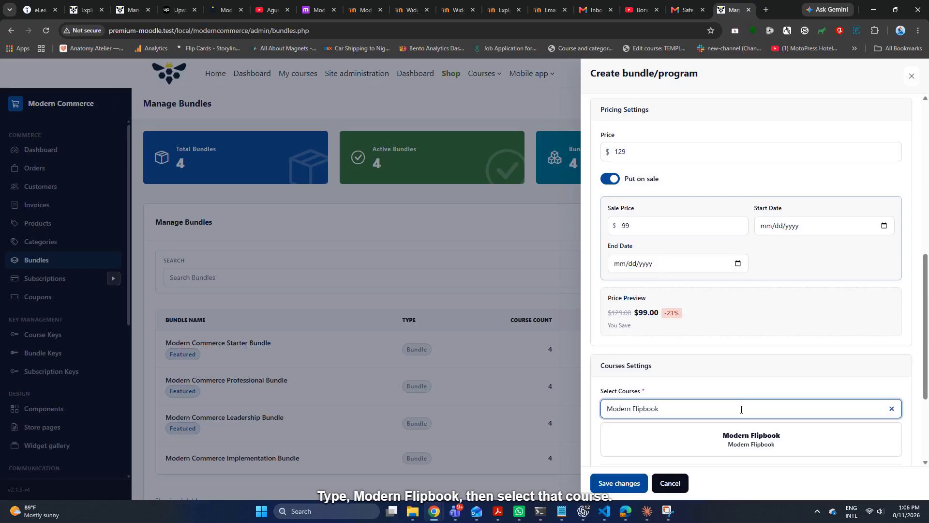
{"action": "left_click", "coordinate": [745, 439]}
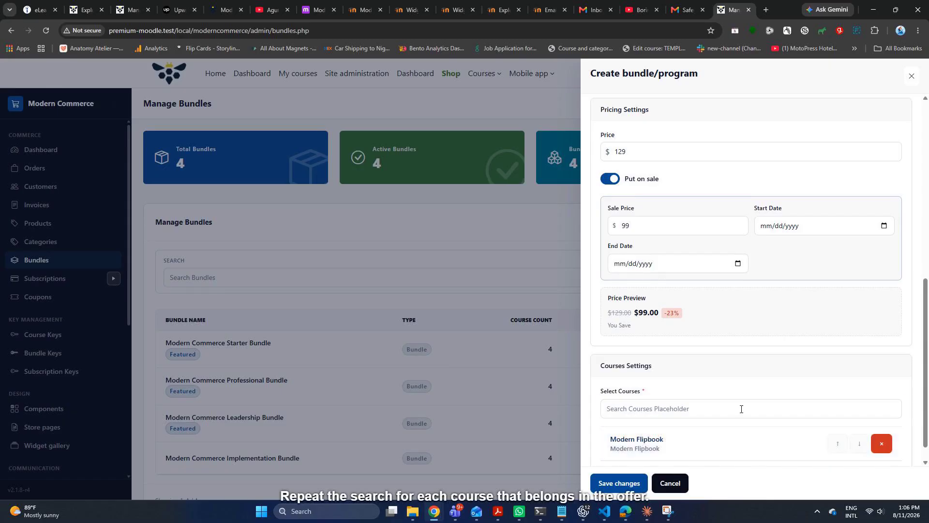
Step: Search the course selection for Modern Quiz Player and Modern Video Player and add both courses to the bundle
{"action": "left_click", "coordinate": [741, 409]}
{"action": "type", "text": "Modern Quiz Player"}
{"action": "left_click", "coordinate": [746, 438]}
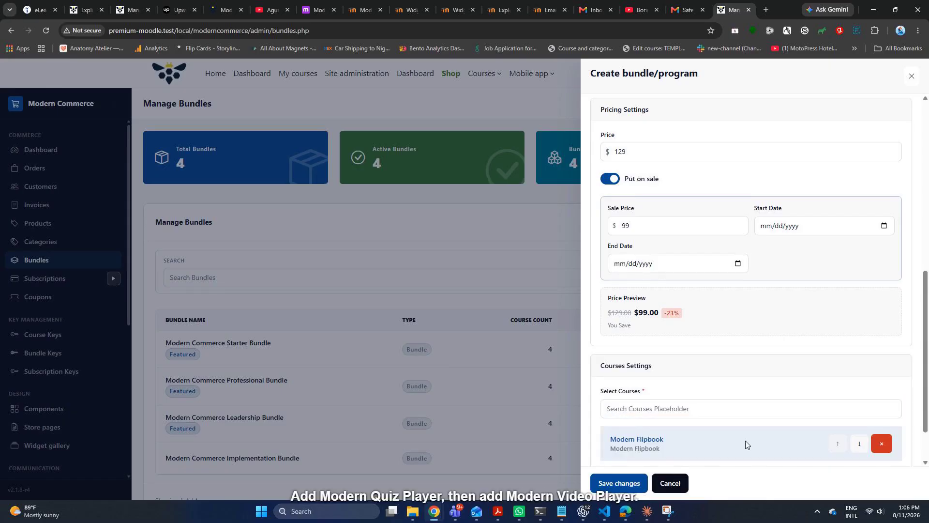
{"action": "left_click", "coordinate": [740, 408]}
{"action": "type", "text": "Modern Video Player"}
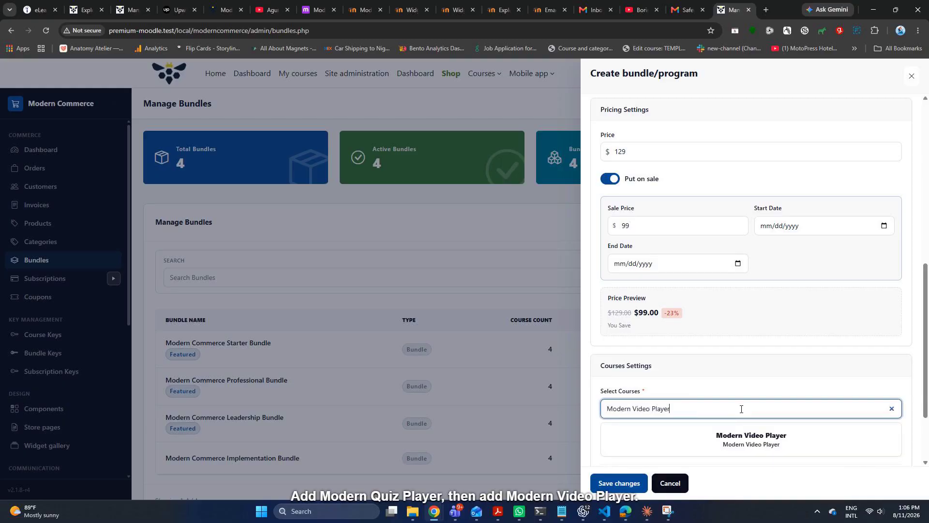
{"action": "left_click", "coordinate": [745, 438]}
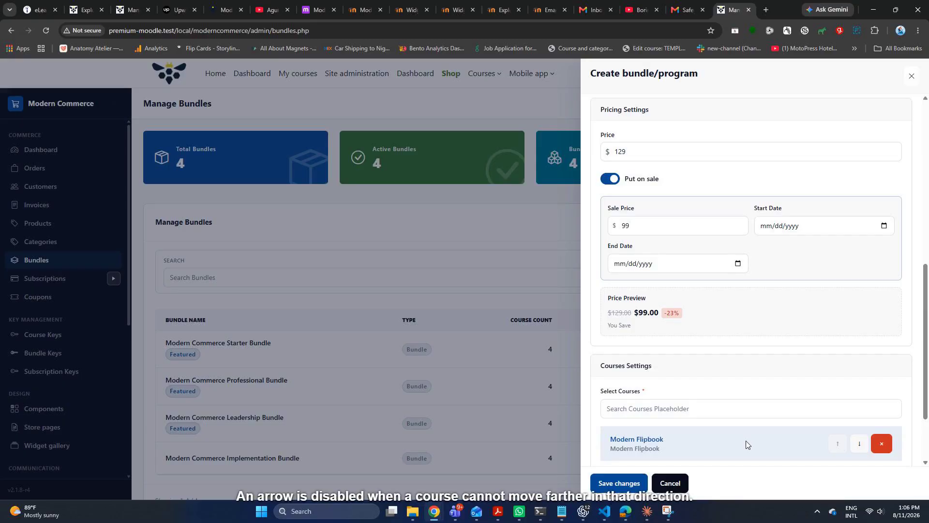
Step: Move Modern Video Player up one place in the bundle's course order, ahead of Modern Quiz Player
{"action": "scroll", "coordinate": [892, 418], "scroll_direction": "down", "scroll_amount": 1}
{"action": "scroll", "coordinate": [891, 418], "scroll_direction": "down", "scroll_amount": 2}
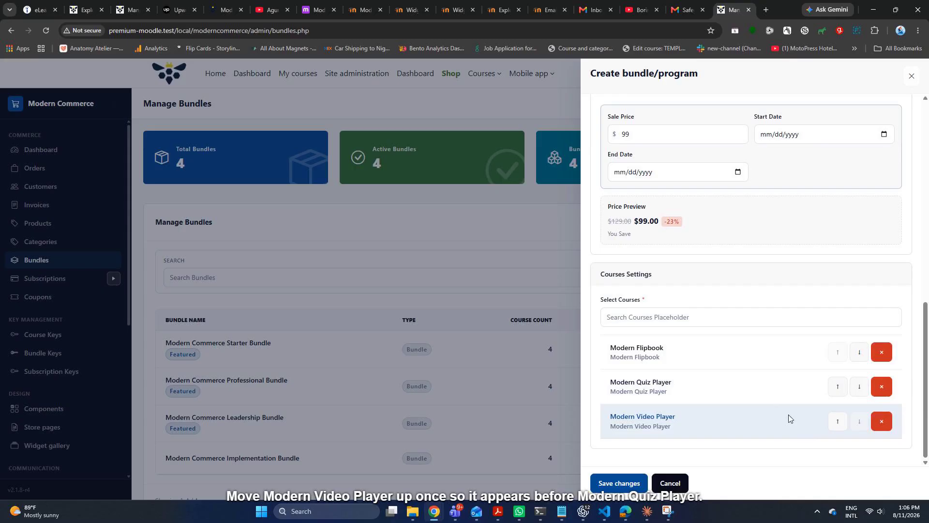
{"action": "left_click", "coordinate": [837, 421]}
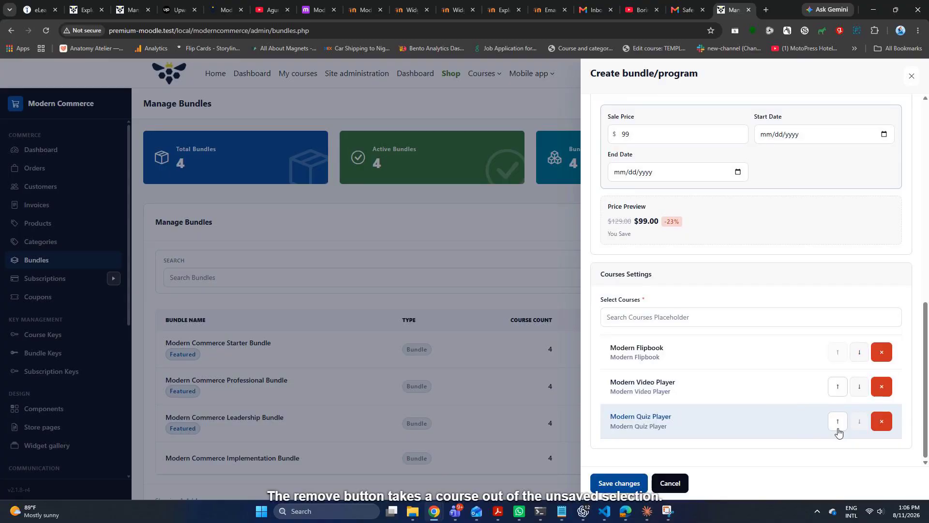
Step: Remove Modern Quiz Player from the bundle's selected courses, and search for it to add it back
{"action": "left_click", "coordinate": [882, 428]}
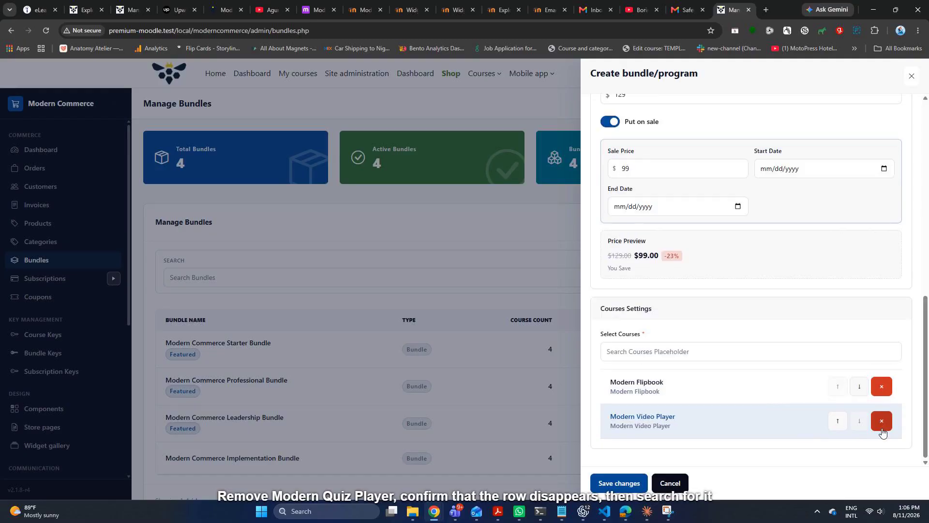
{"action": "left_click", "coordinate": [741, 356]}
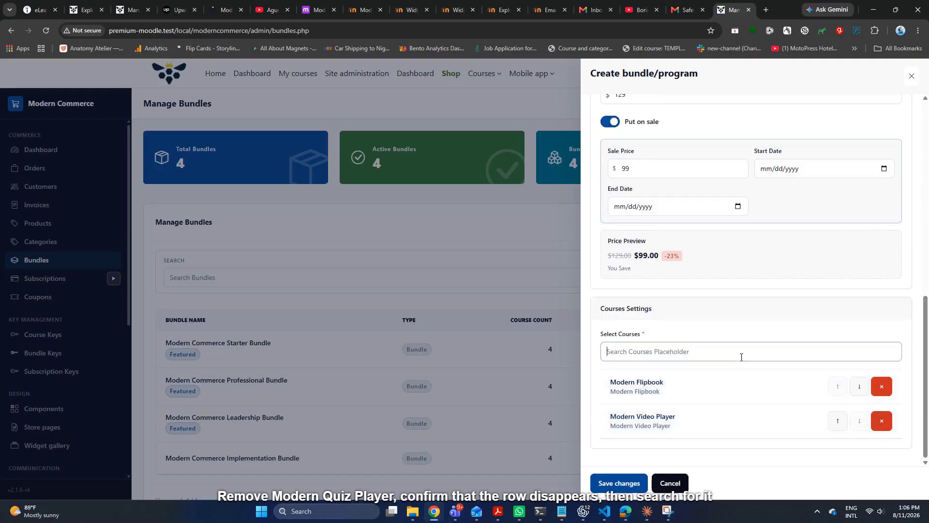
{"action": "type", "text": "Modern Quiz Player"}
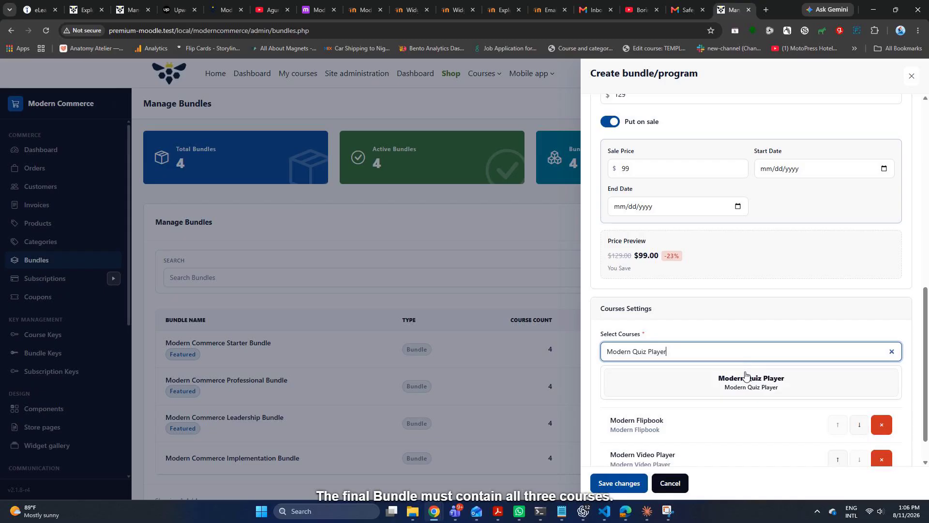
{"action": "left_click", "coordinate": [746, 377]}
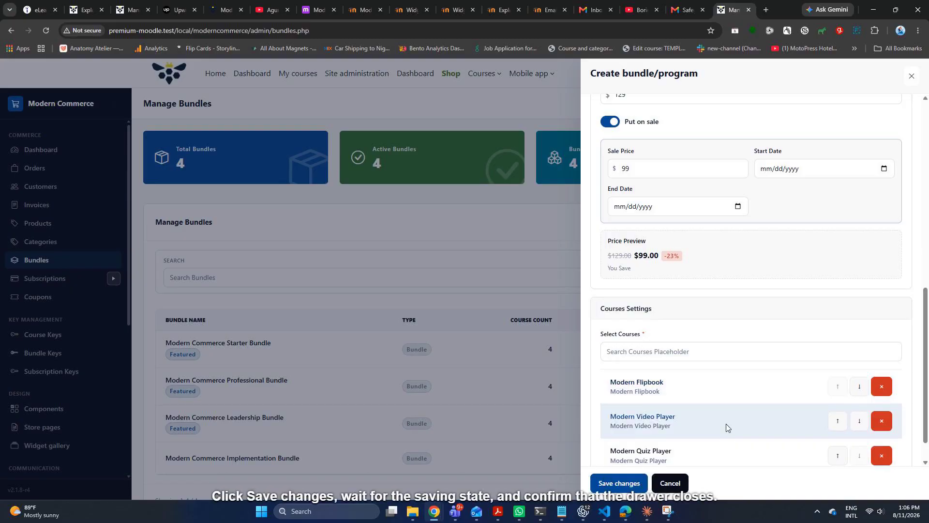
Step: Save the new bundle
{"action": "left_click", "coordinate": [620, 483]}
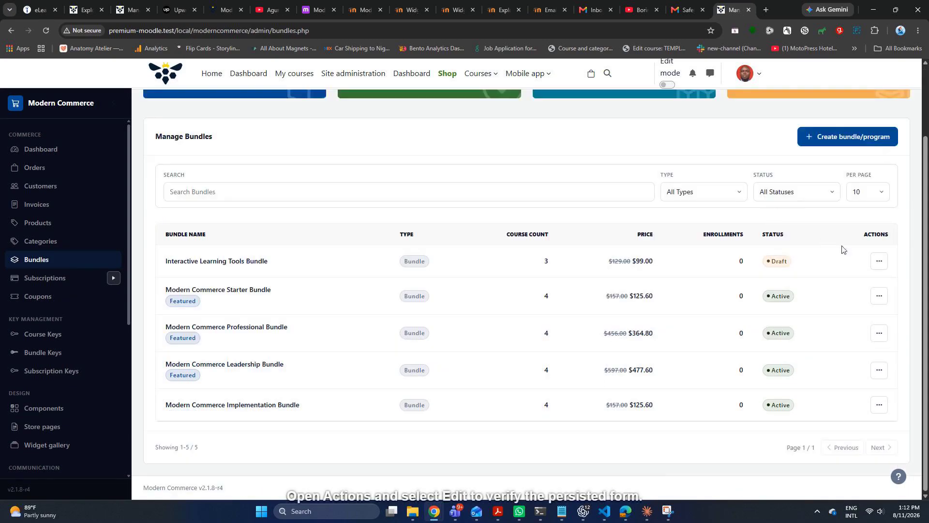
Step: Open the Interactive Learning Tools Bundle for editing, review its saved details, pricing and course order, and close it without saving
{"action": "left_click", "coordinate": [879, 262]}
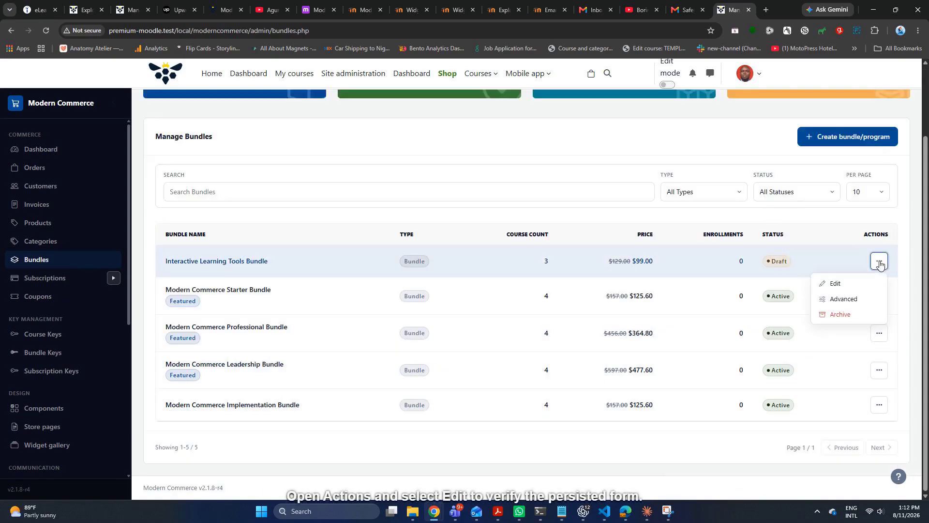
{"action": "left_click", "coordinate": [834, 284]}
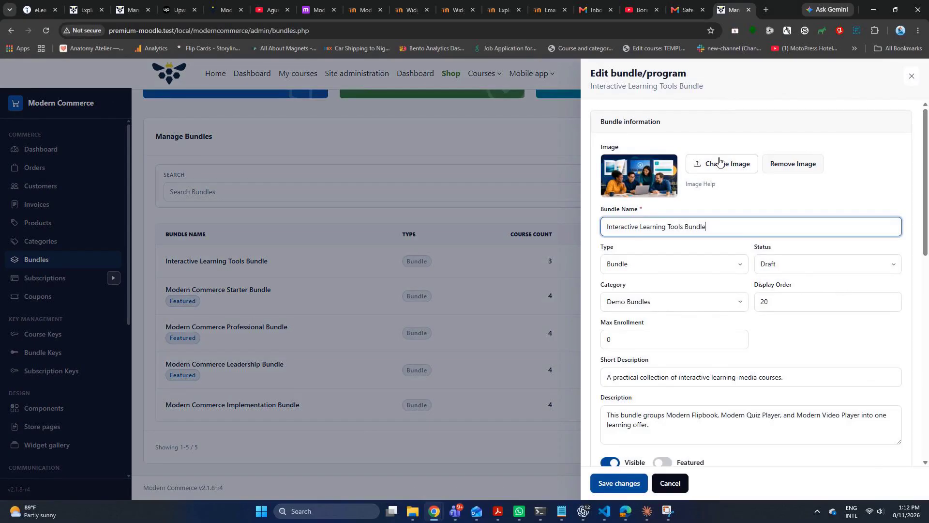
{"action": "scroll", "coordinate": [890, 410], "scroll_direction": "down", "scroll_amount": 10}
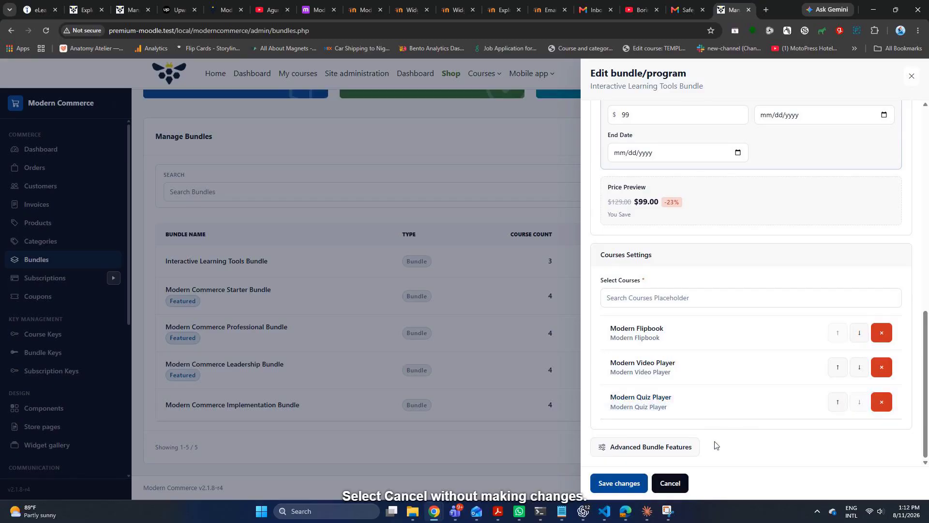
{"action": "left_click", "coordinate": [670, 486]}
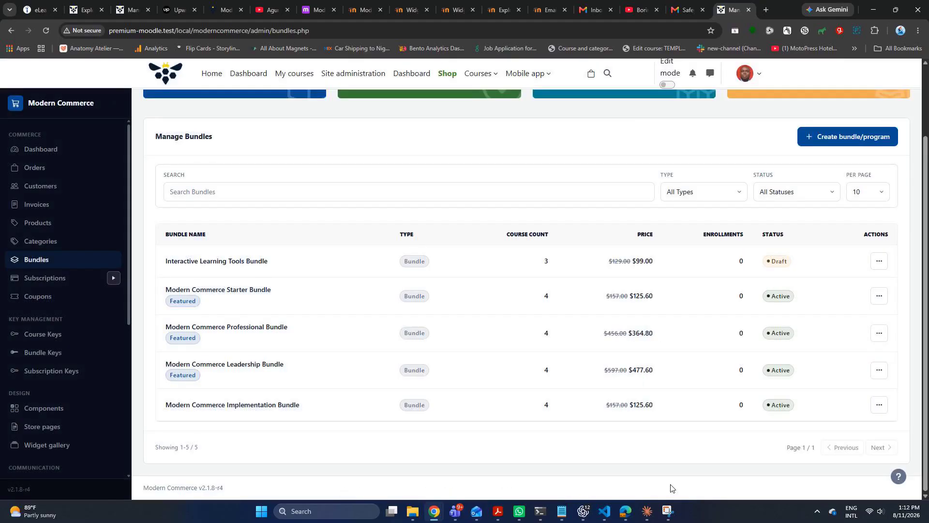